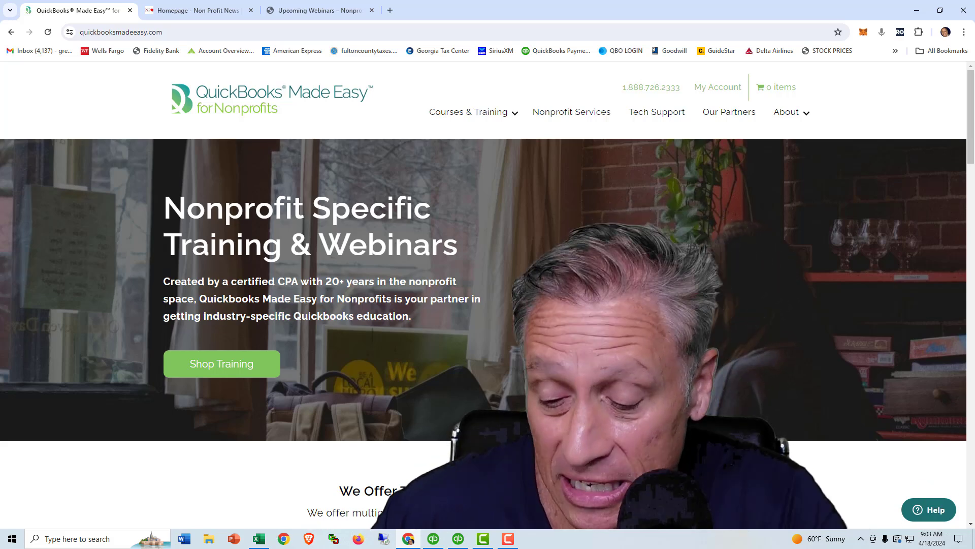
Step: Switch to QuickBooks Desktop and open the Customer Center of the sample company file
key("alt+Tab")
key("alt+Tab")
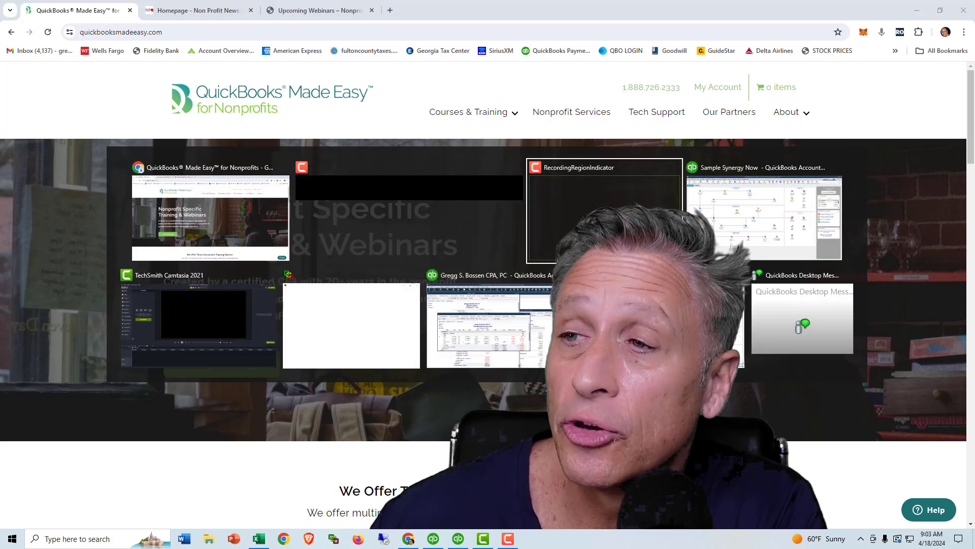
key("alt+Tab")
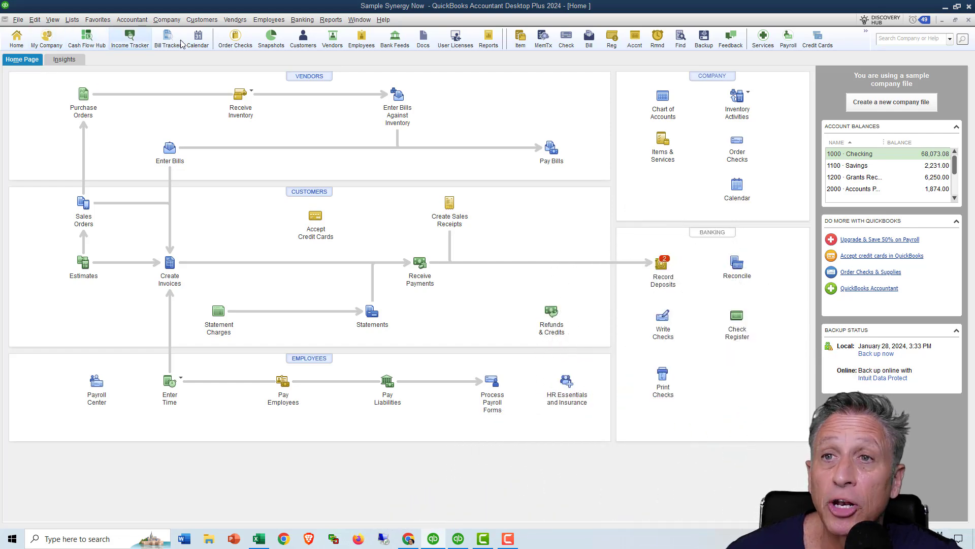
left_click(201, 20)
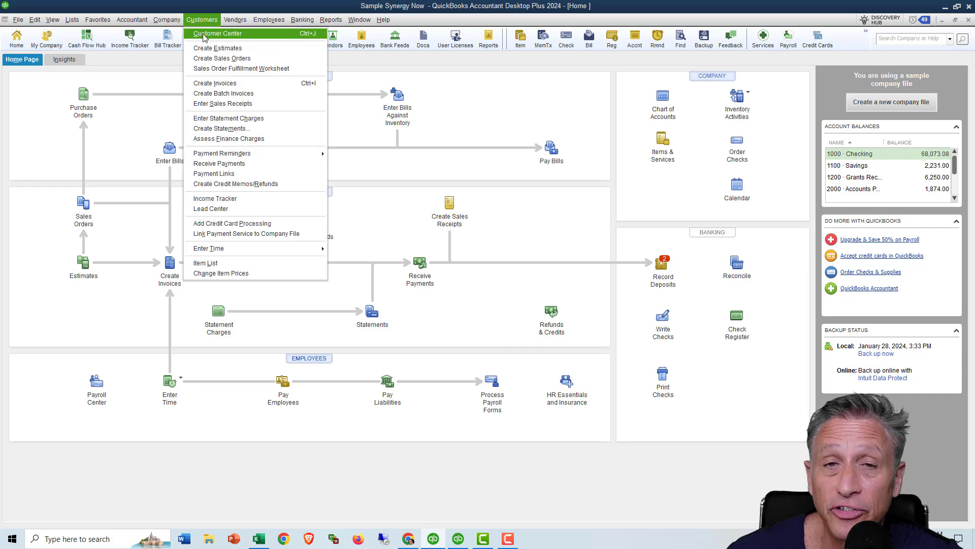
left_click(203, 33)
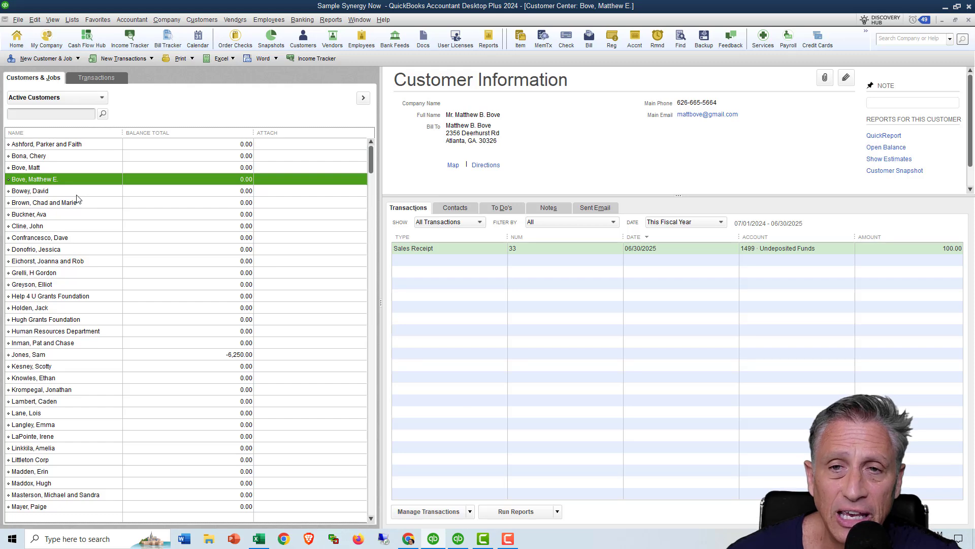
key("ctrl+1")
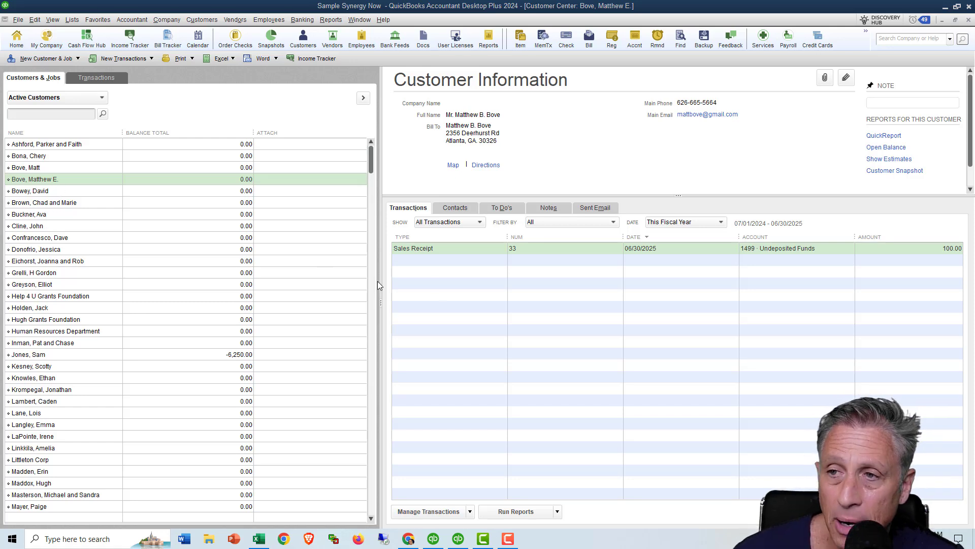
Step: Examine the two duplicate customer records, comparing their transactions and contact details without changing either one
left_click(481, 248)
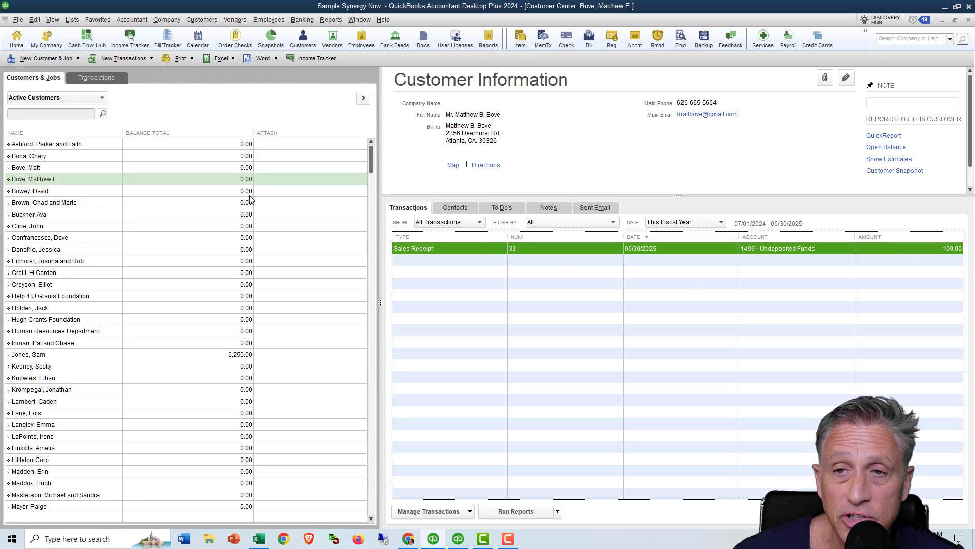
left_click(46, 168)
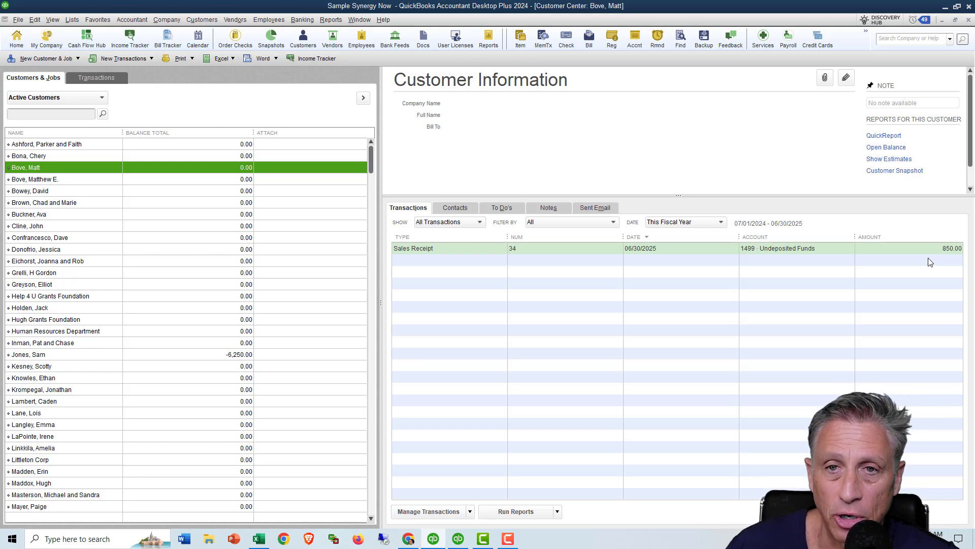
double_click(76, 167)
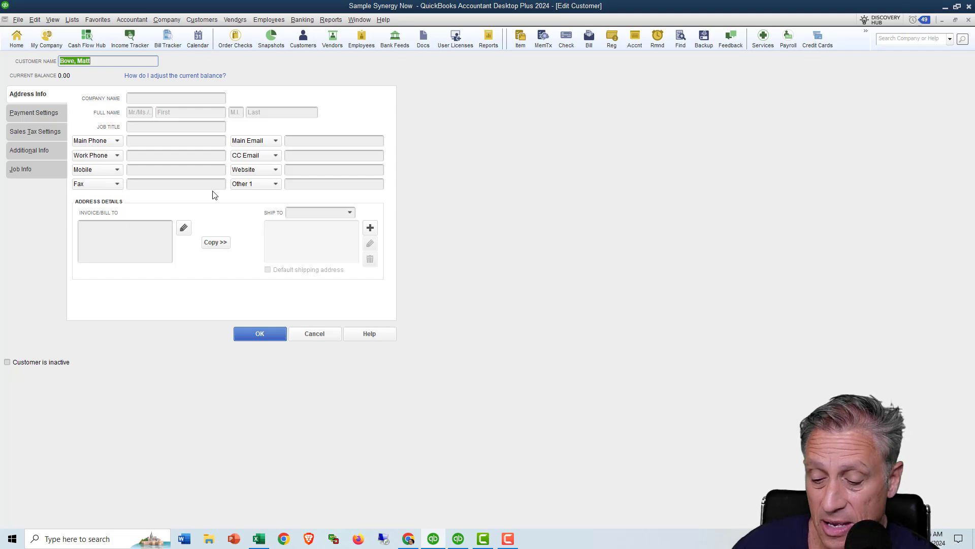
key("Home")
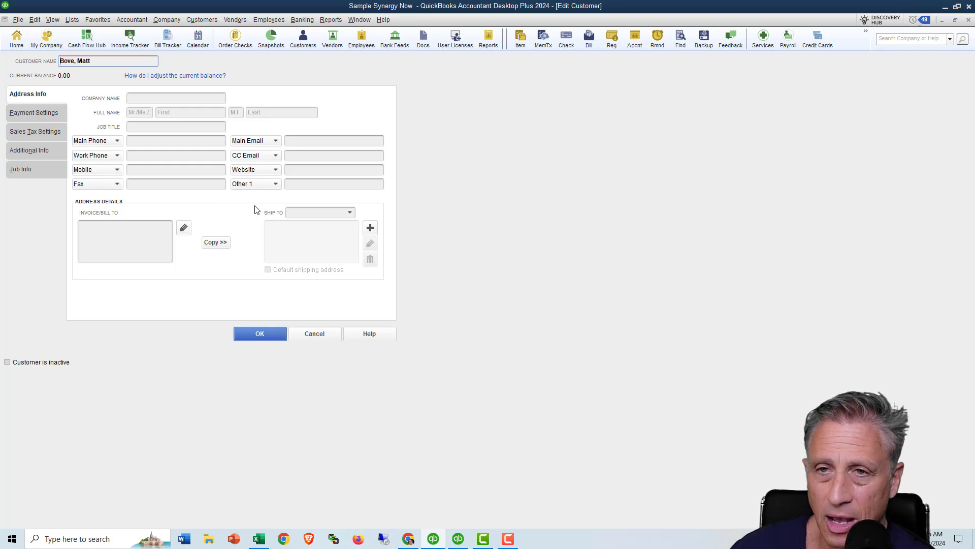
key("Escape")
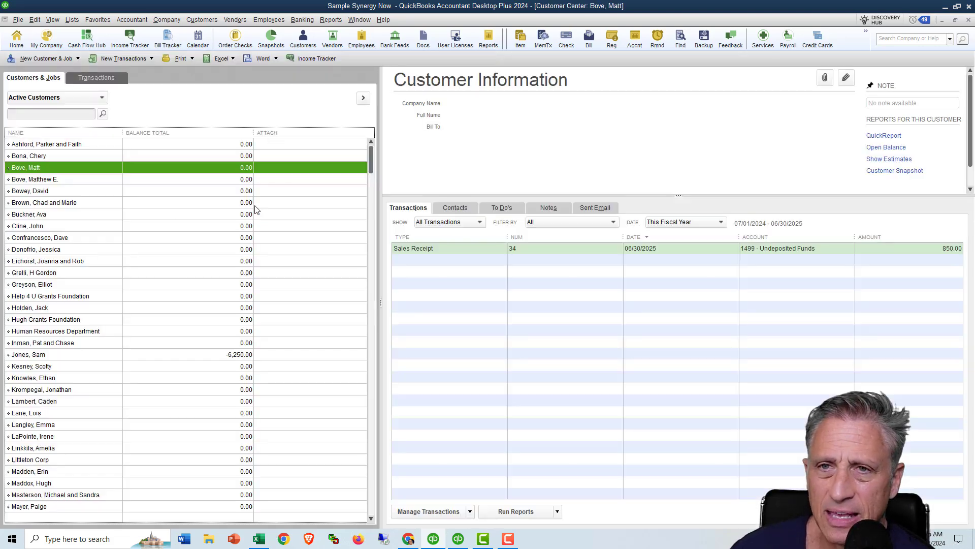
double_click(81, 179)
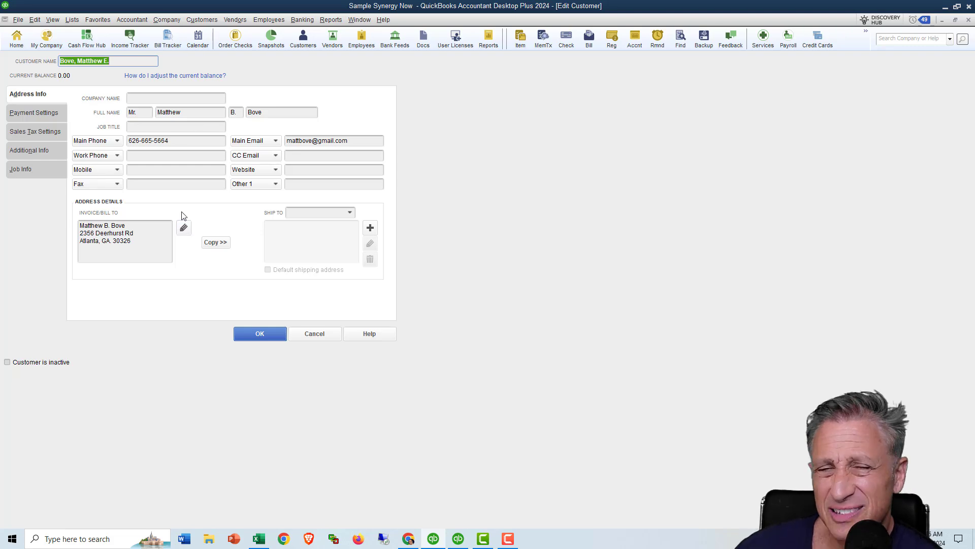
key("Escape")
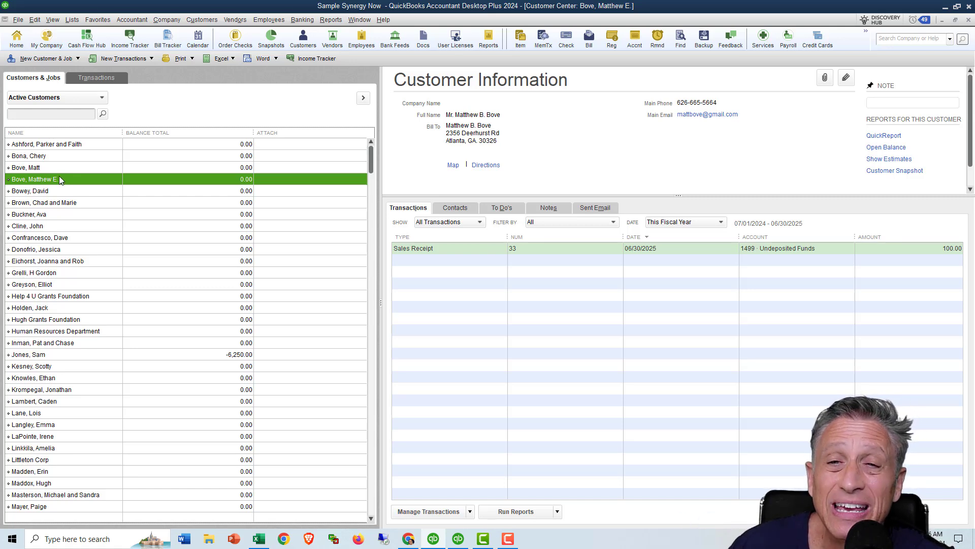
Step: Expand the shortened first name to its full form in the duplicate customer record that has no contact details, and save it
left_click(58, 168)
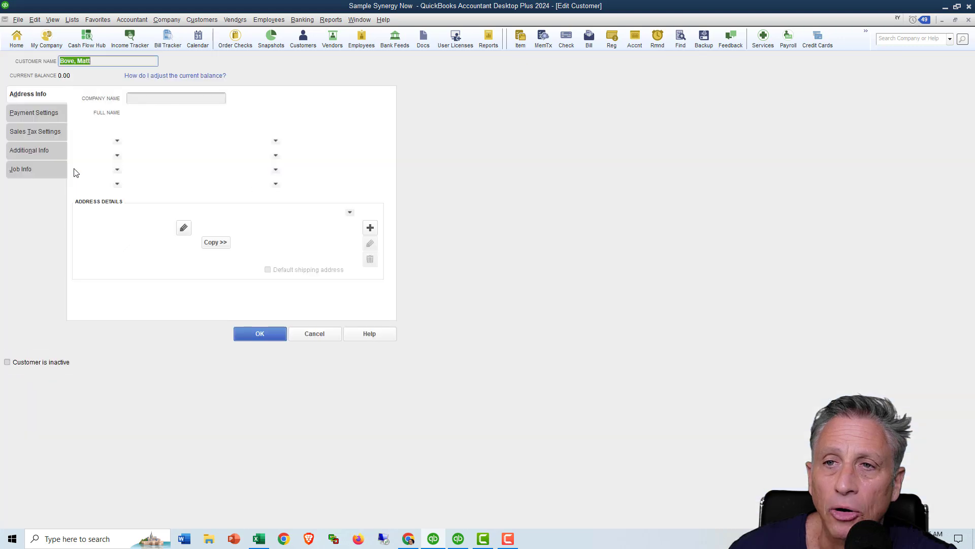
left_click(92, 62)
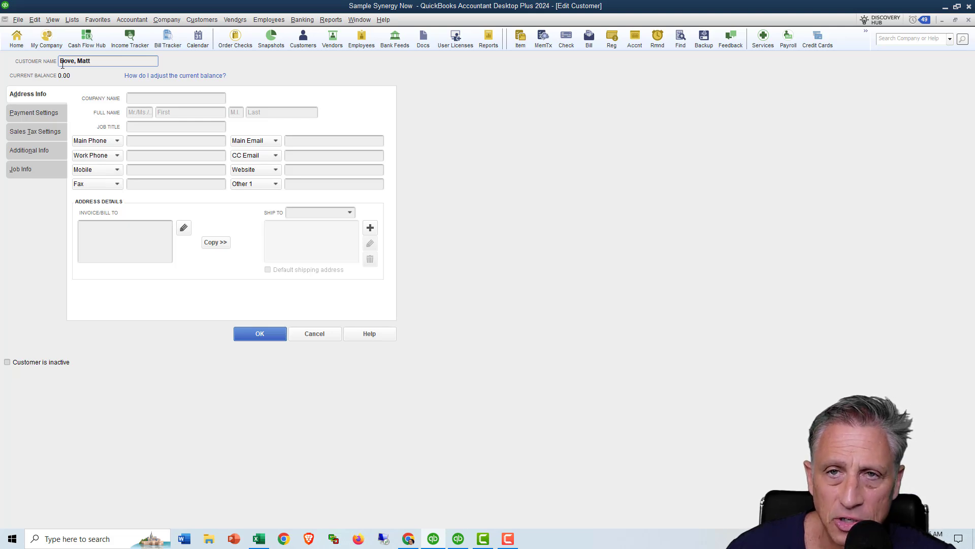
left_click_drag(91, 62, 54, 63)
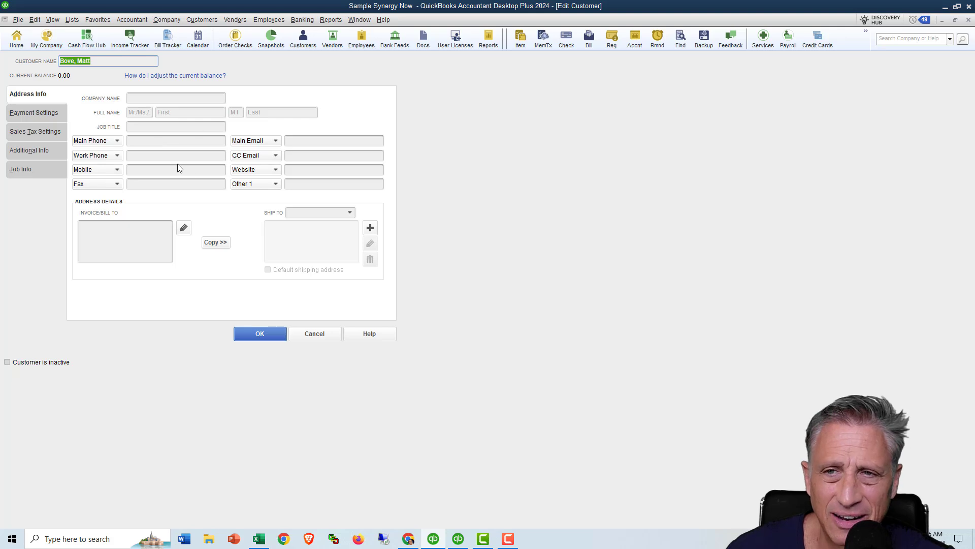
left_click(92, 61)
type("hew")
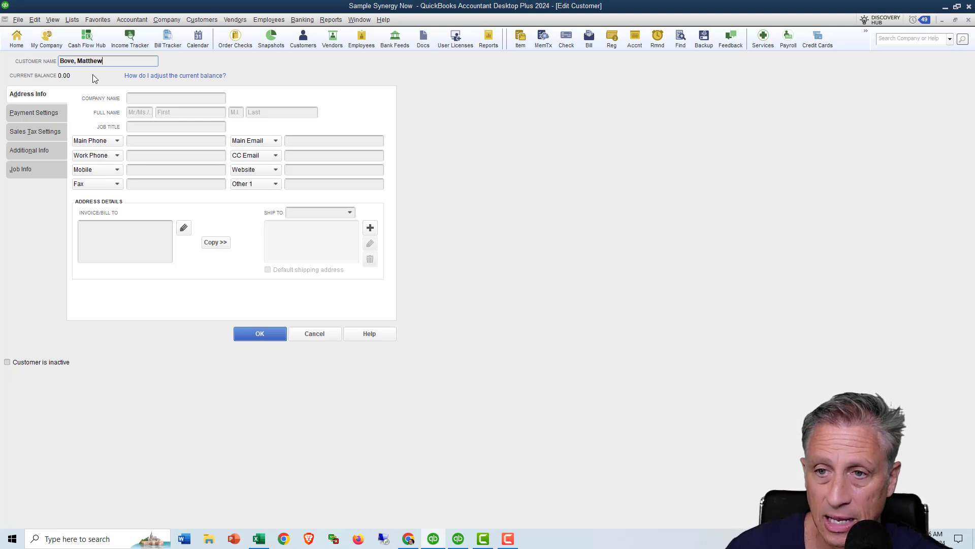
left_click(260, 335)
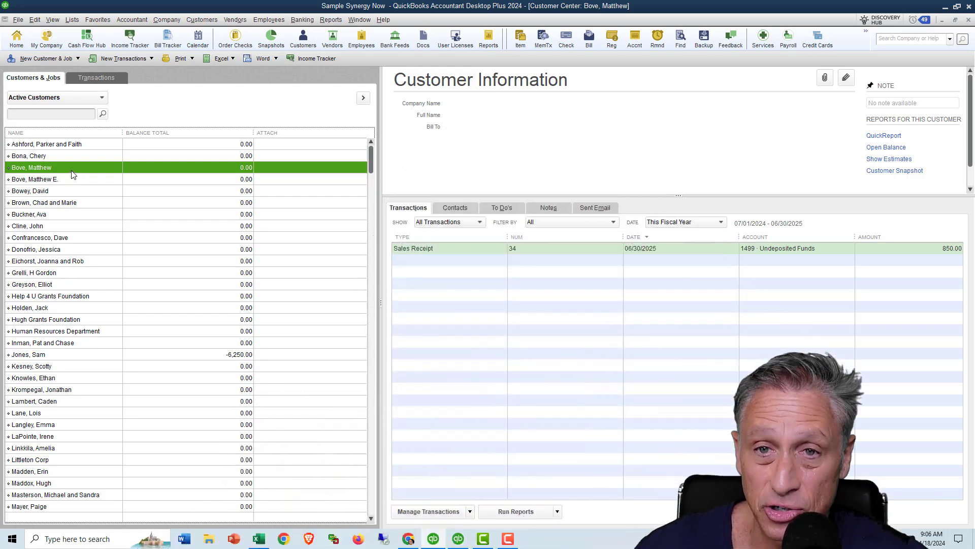
Step: Add the middle initial to the duplicate's customer name so it exactly matches the other record, and merge the two customers
double_click(70, 168)
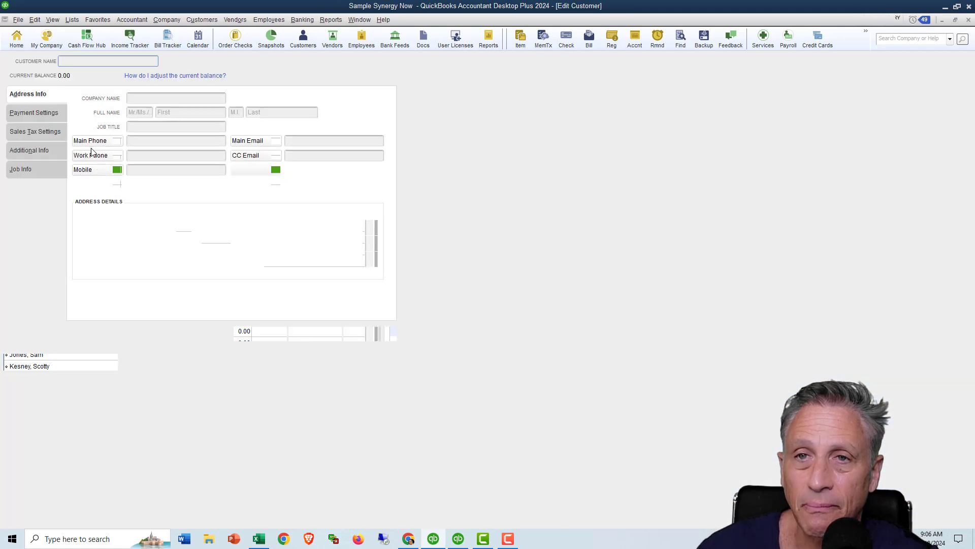
left_click(113, 61)
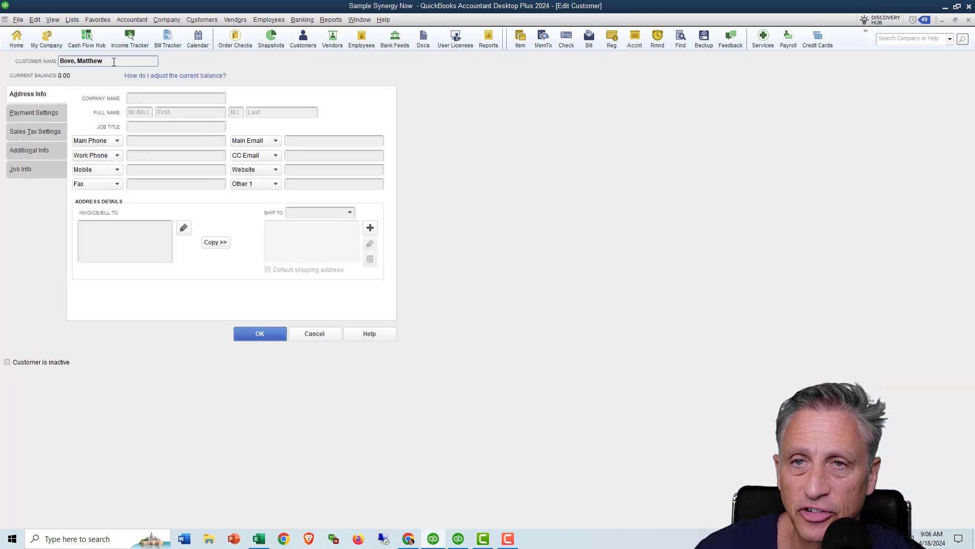
type("E")
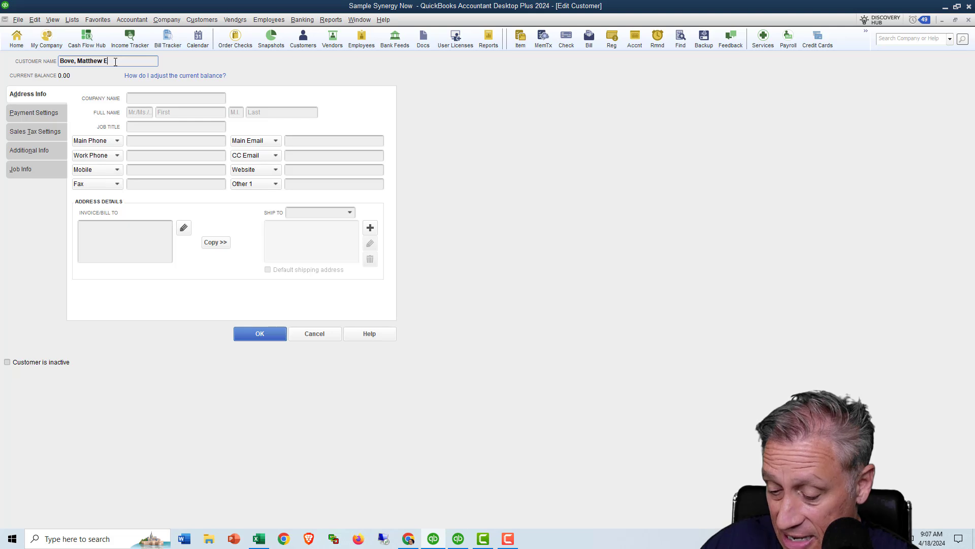
type(".")
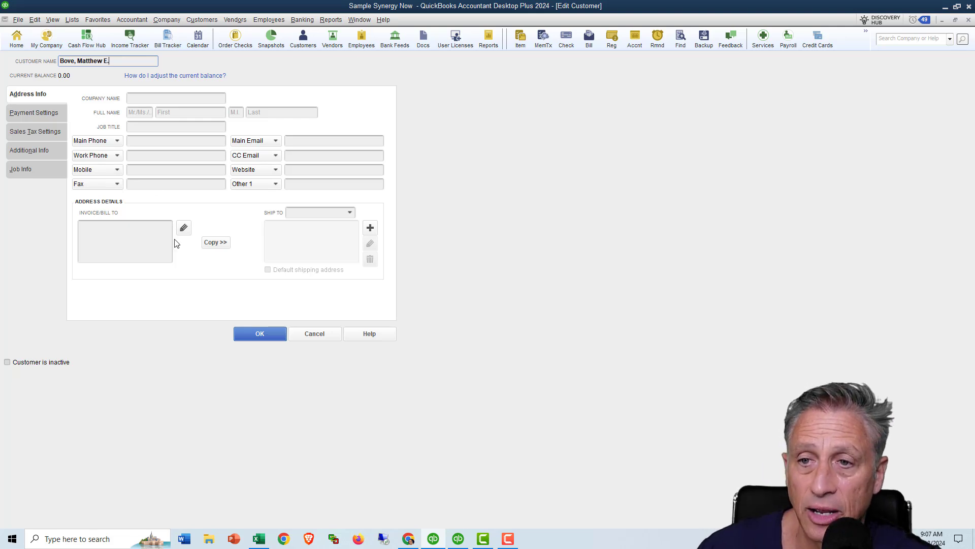
left_click(261, 336)
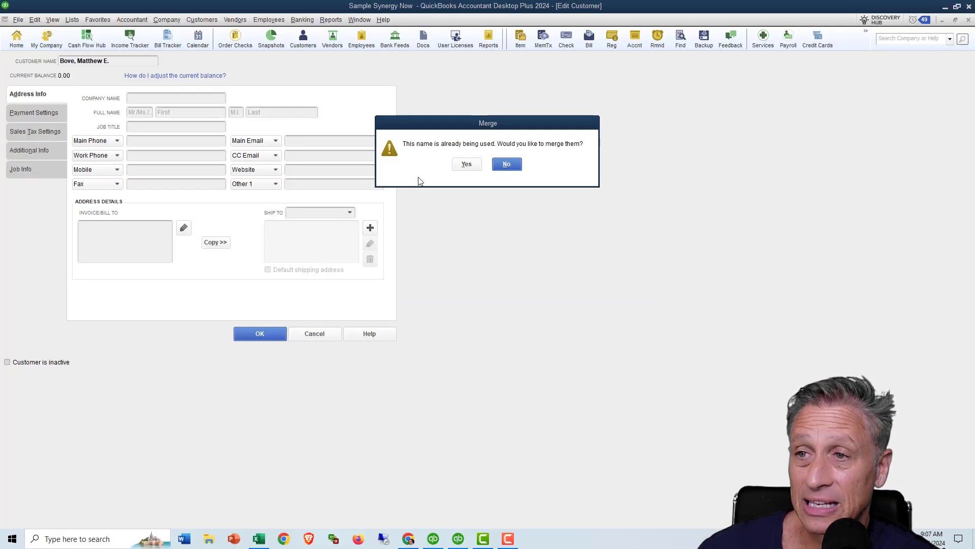
left_click(466, 165)
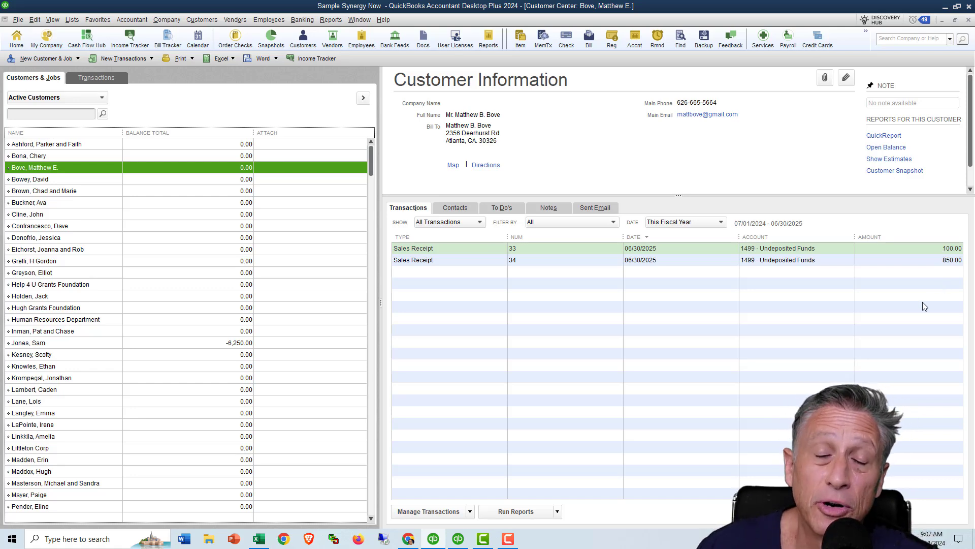
Step: Rename the merged customer to the shortened first name without the middle initial, and save the record
double_click(70, 167)
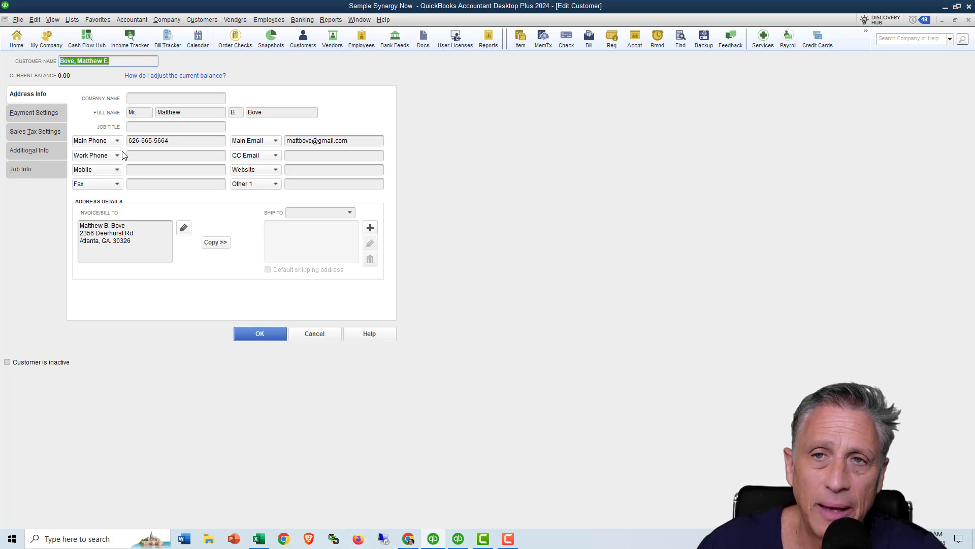
left_click(115, 61)
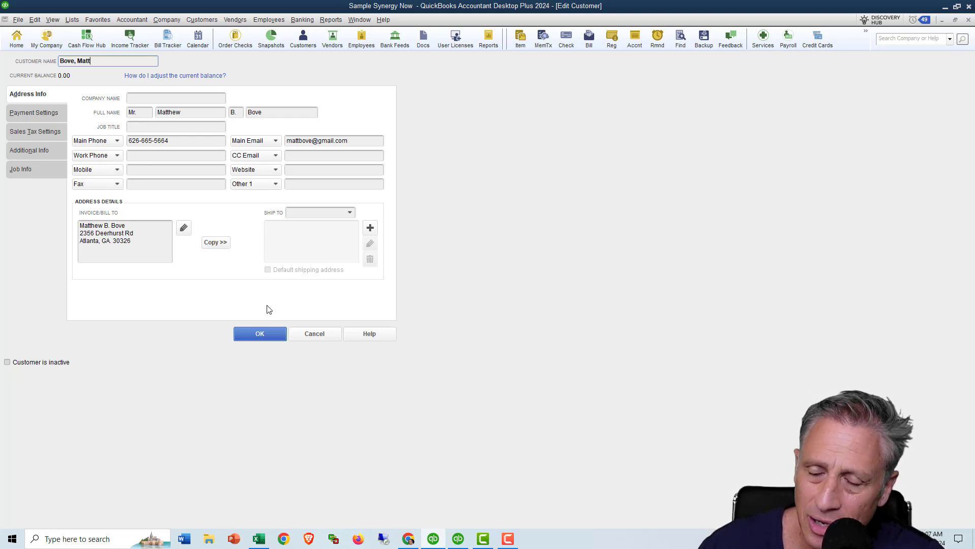
left_click(261, 337)
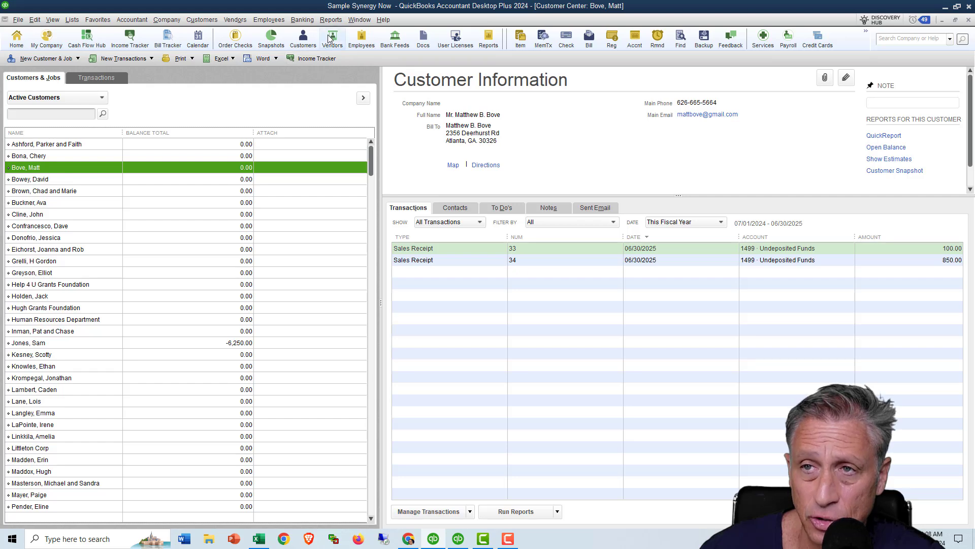
Step: Bring the open Profit & Loss report to the front and review its expense accounts
left_click(354, 21)
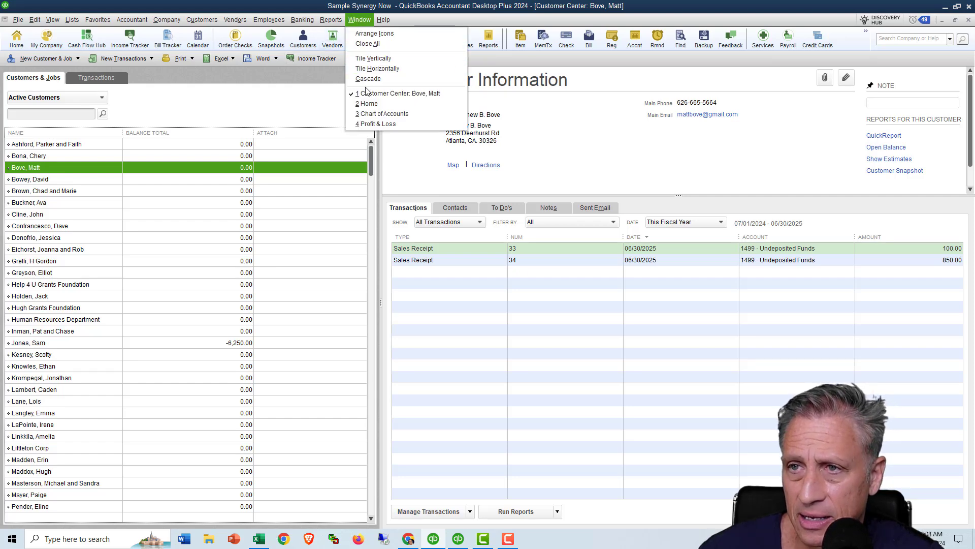
left_click(367, 123)
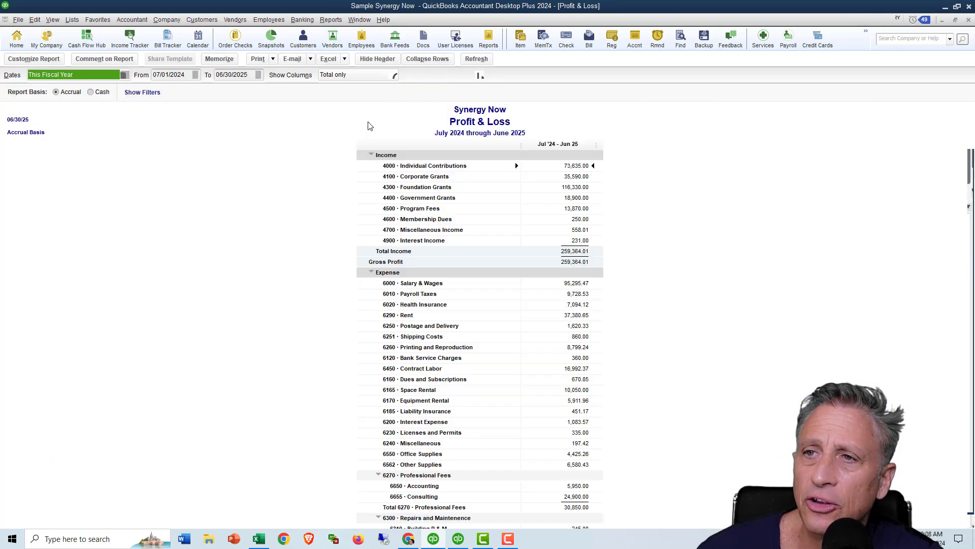
scroll(454, 382, "down", 1)
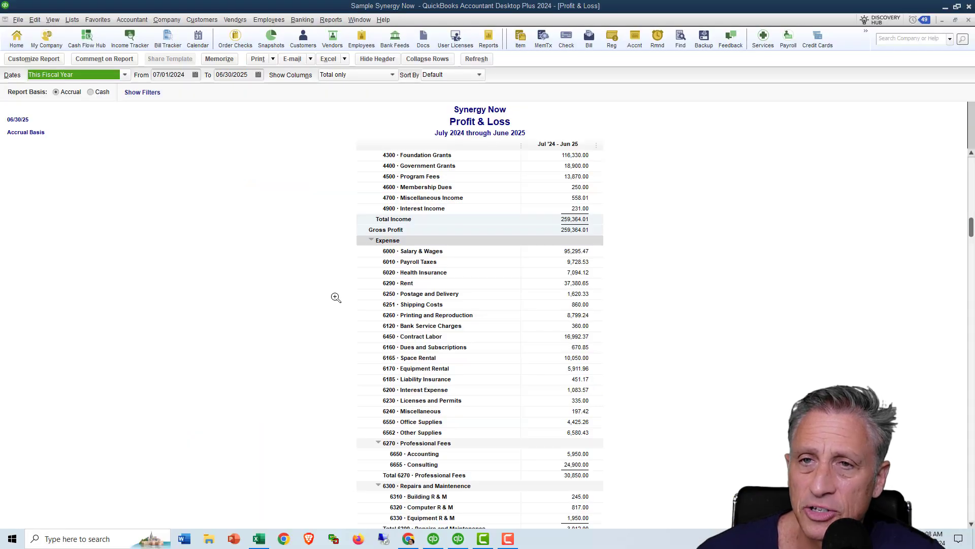
Step: Bring up the Chart of Accounts and compare the similar expense accounts 6250 Postage and Delivery and 6251 Shipping Costs
left_click(359, 20)
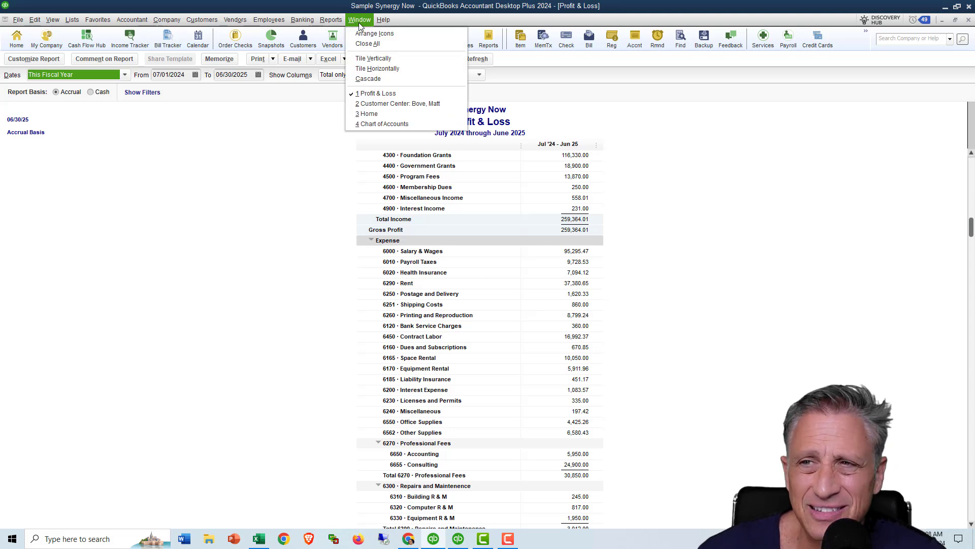
left_click(369, 123)
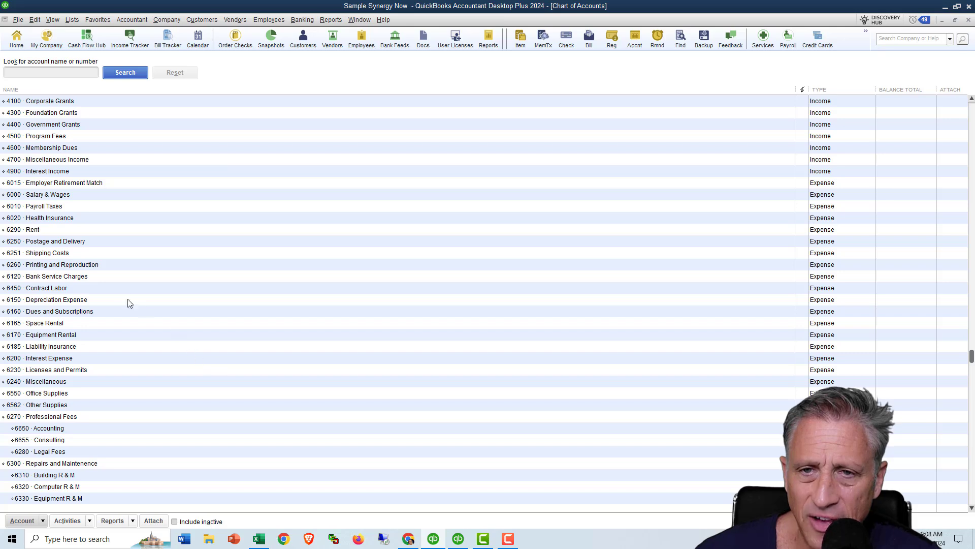
left_click(81, 254)
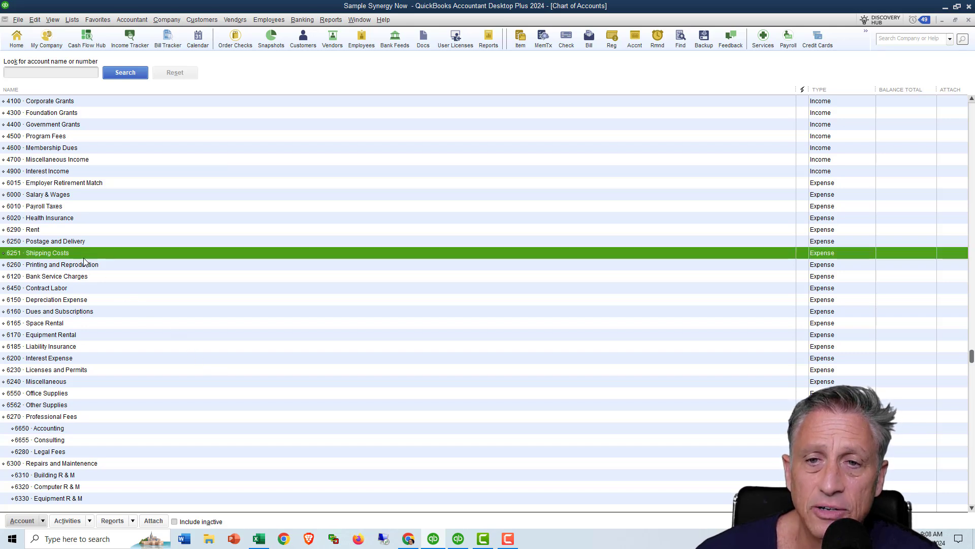
left_click(82, 242)
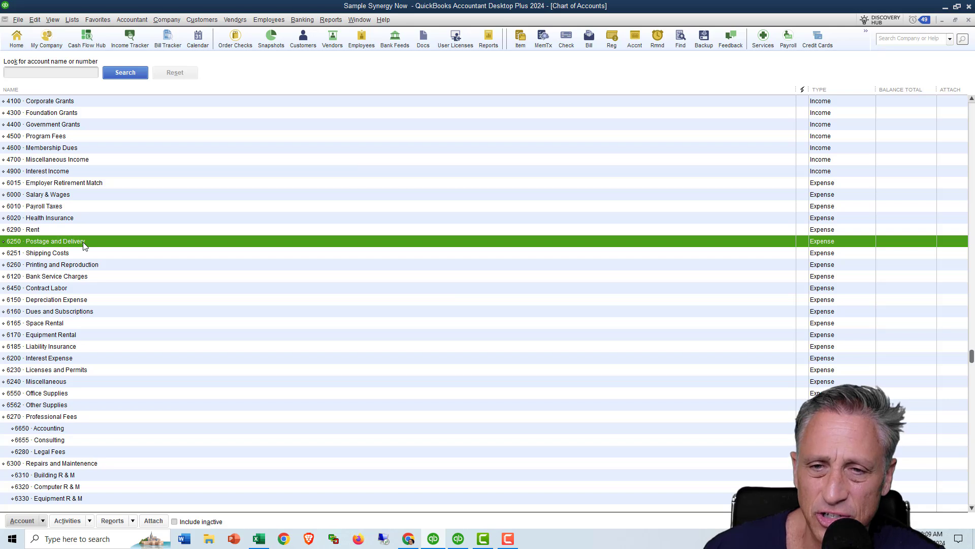
left_click(76, 254)
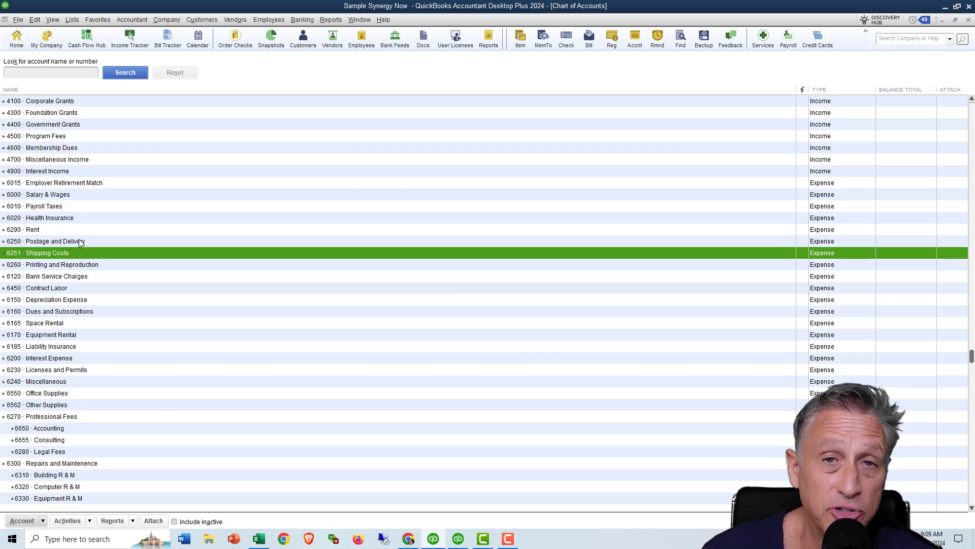
left_click(80, 242)
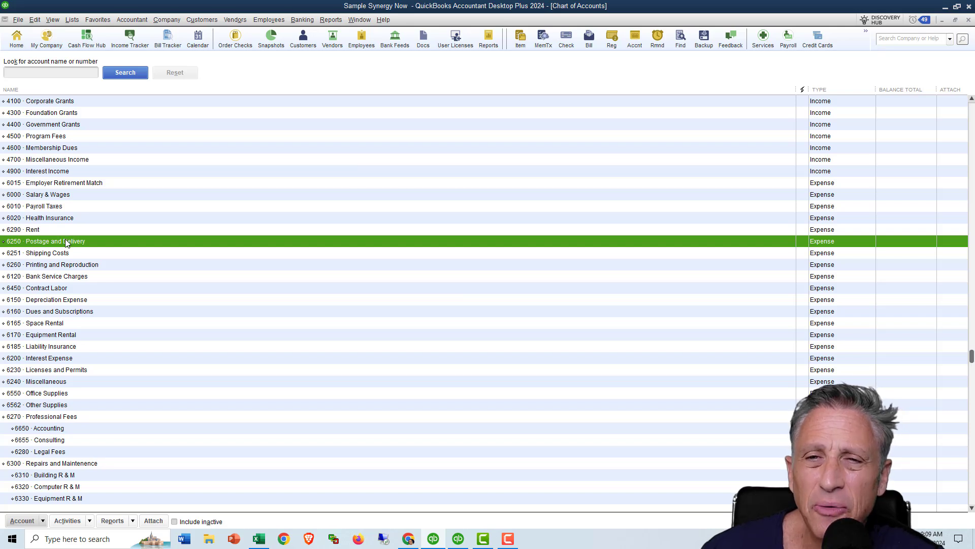
Step: Copy the account name of expense account 6250 Postage and Delivery and close its edit form
right_click(67, 242)
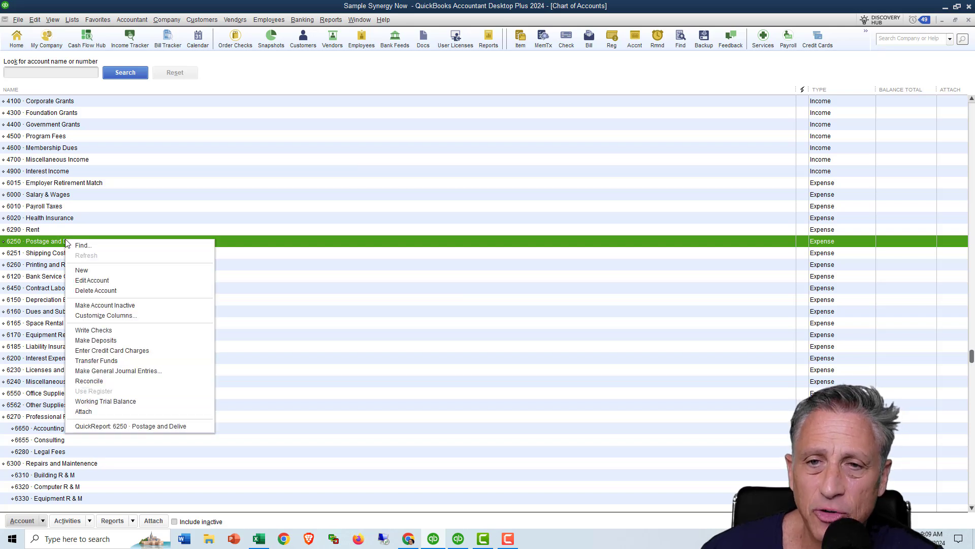
left_click(81, 282)
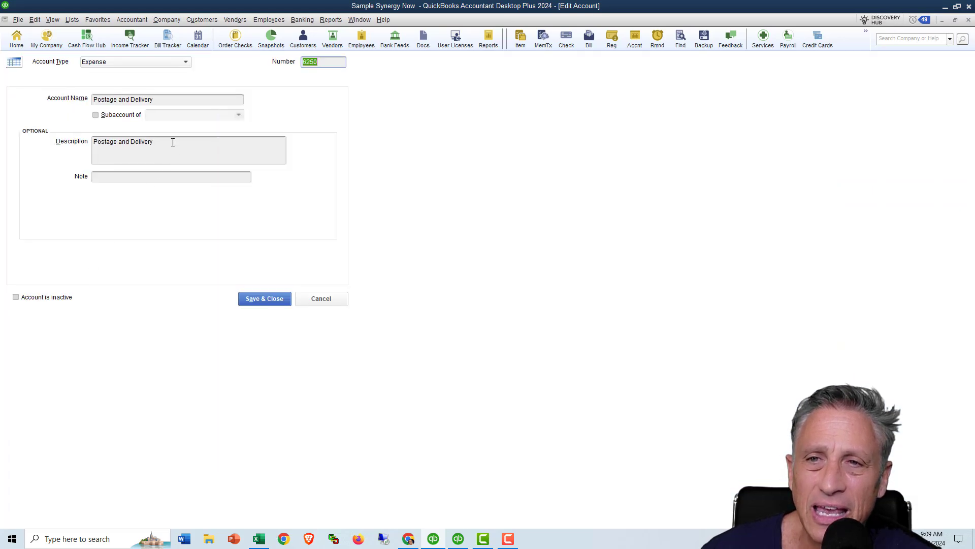
left_click_drag(155, 101, 68, 109)
key("ctrl+c")
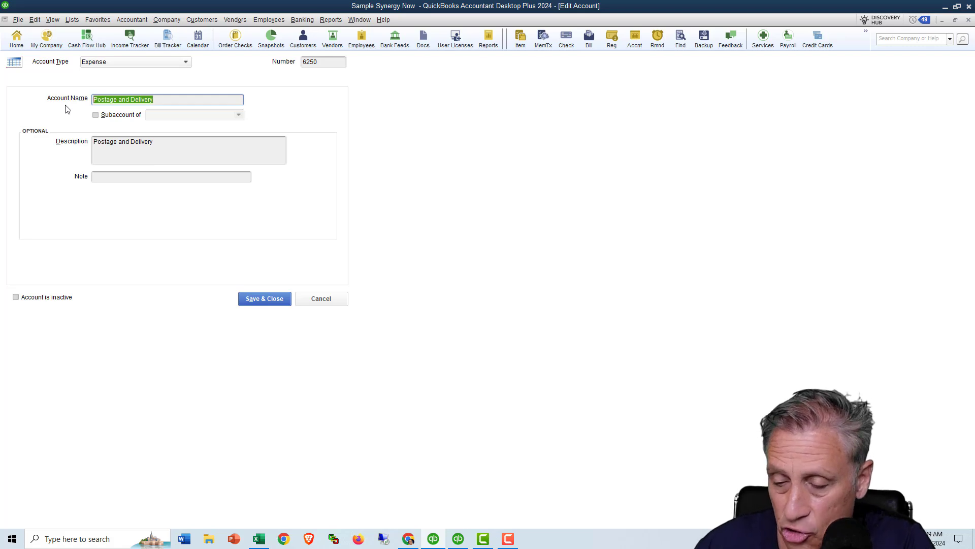
left_click(262, 300)
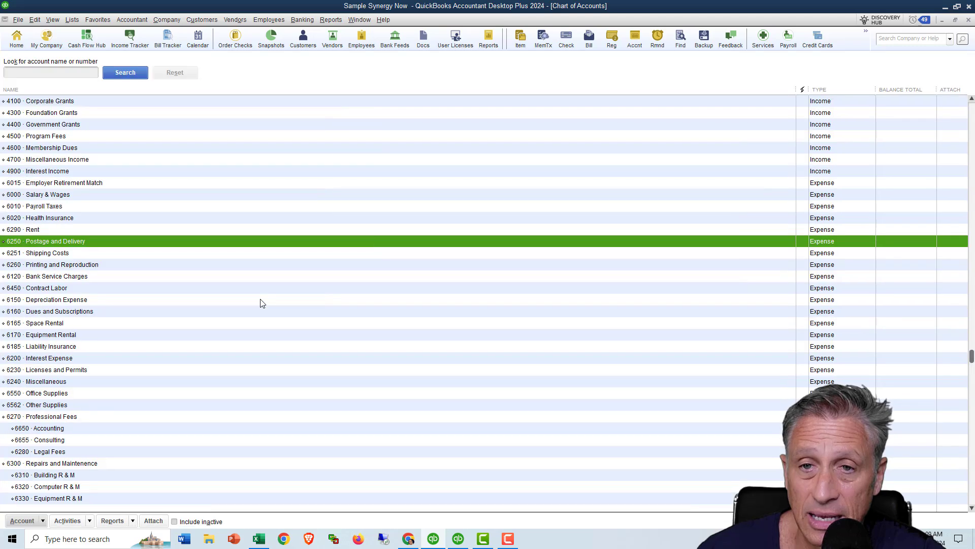
Step: Open expense account 6251 Shipping Costs for editing and replace its account name with the copied Postage and Delivery
left_click(49, 254)
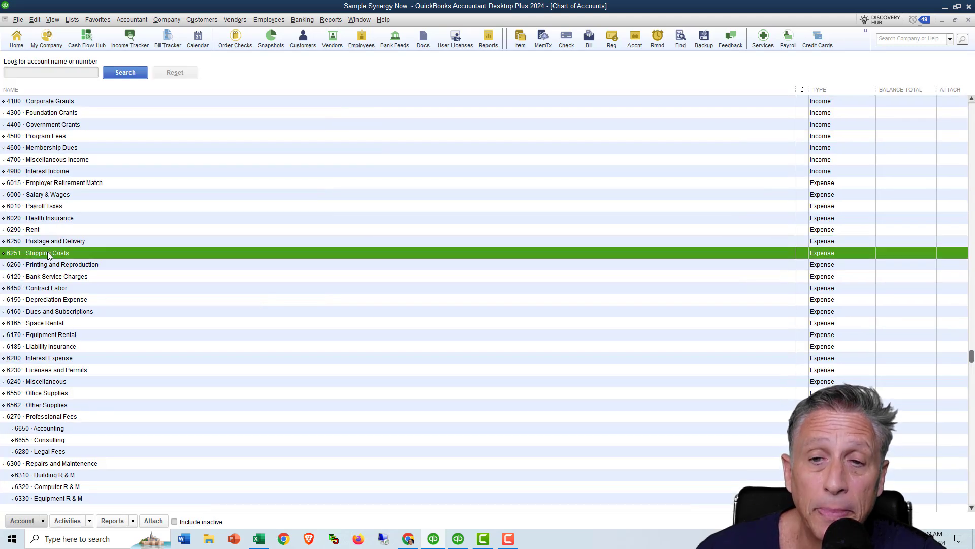
right_click(50, 254)
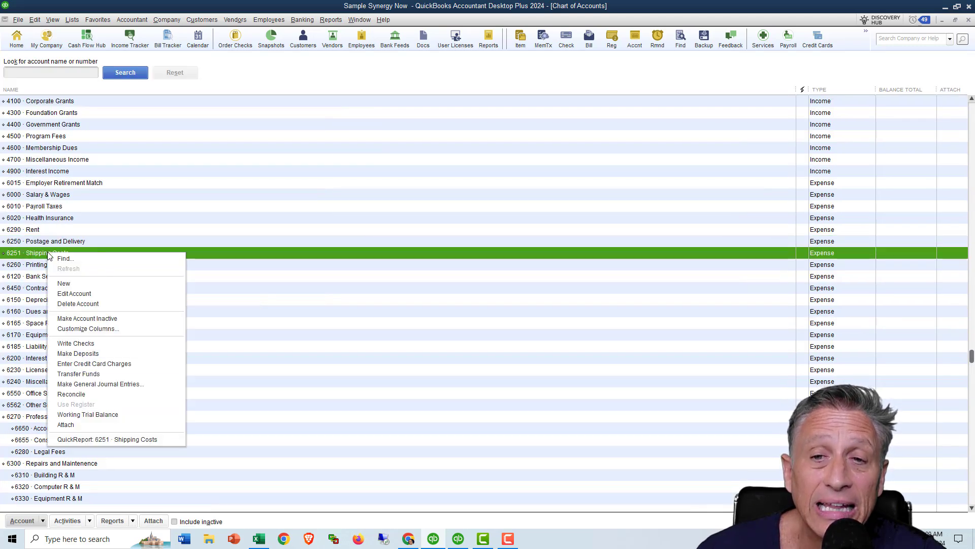
left_click(65, 293)
left_click_drag(140, 100, 74, 99)
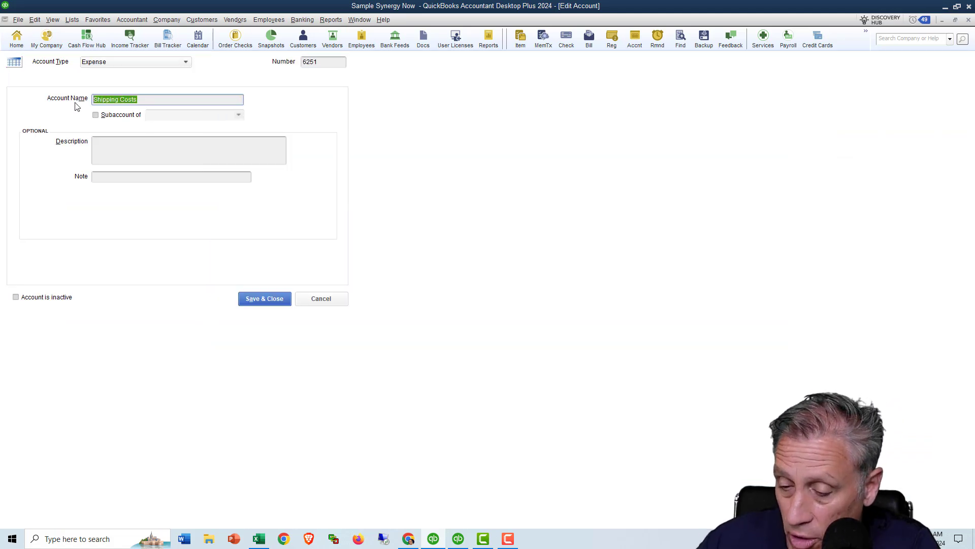
key("ctrl+v")
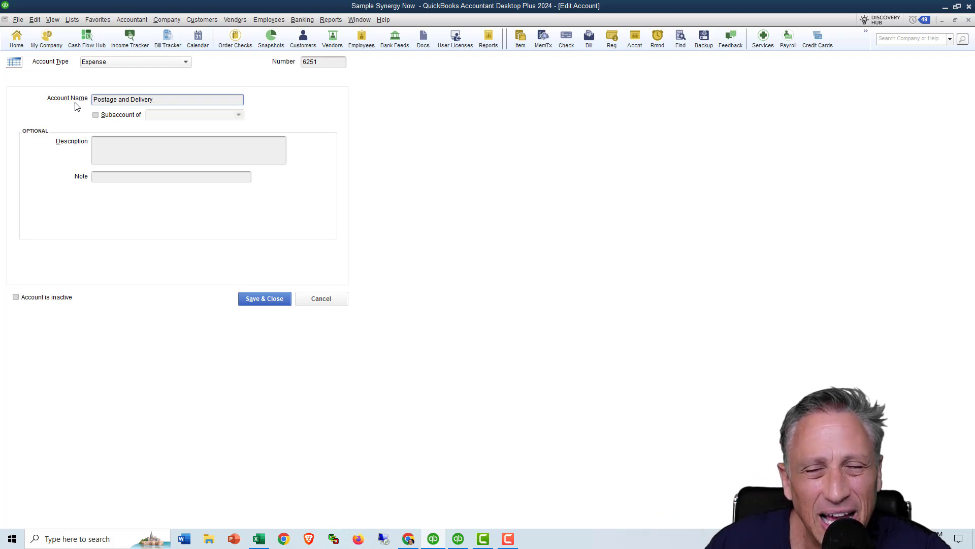
Step: Clear the account number of the renamed shipping account, save it, and merge it with the existing Postage and Delivery account
left_click(321, 64)
key("Delete")
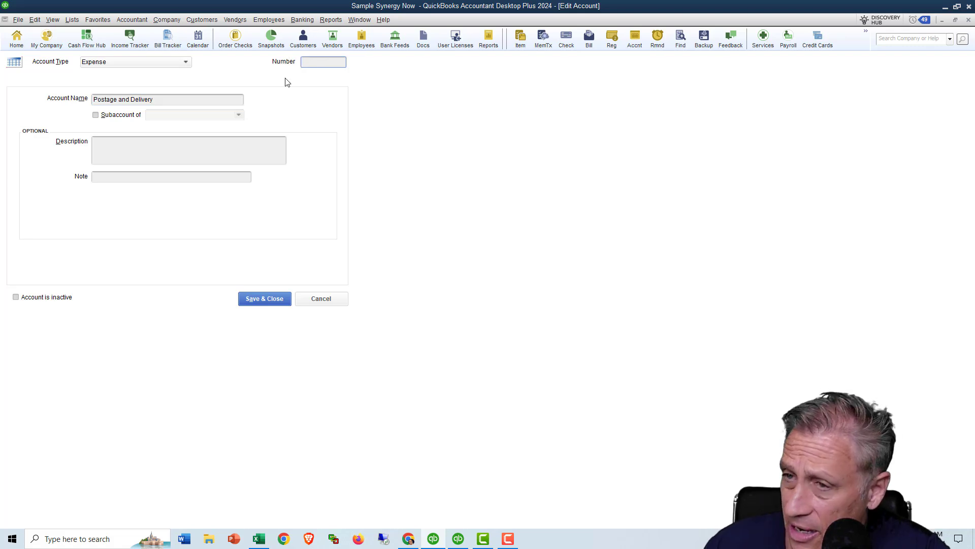
left_click(263, 299)
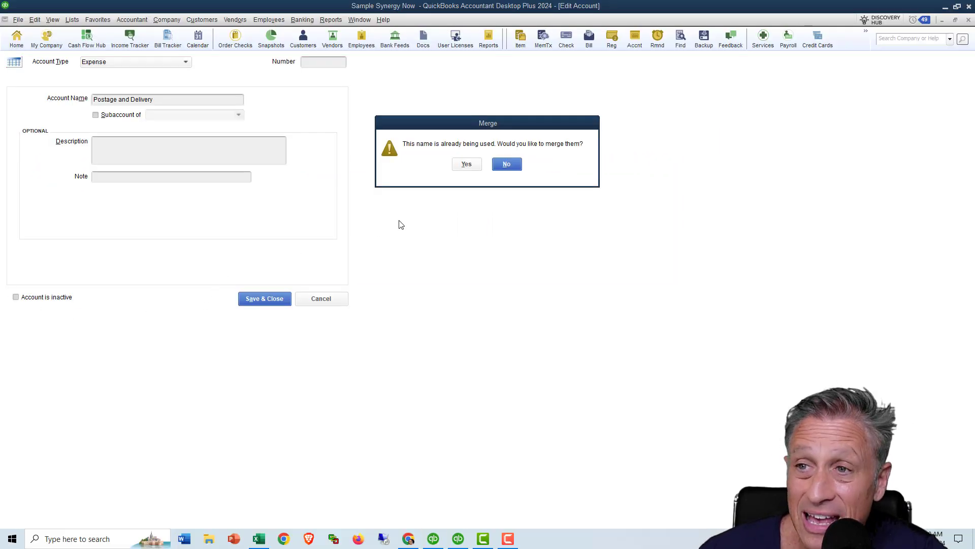
left_click(467, 163)
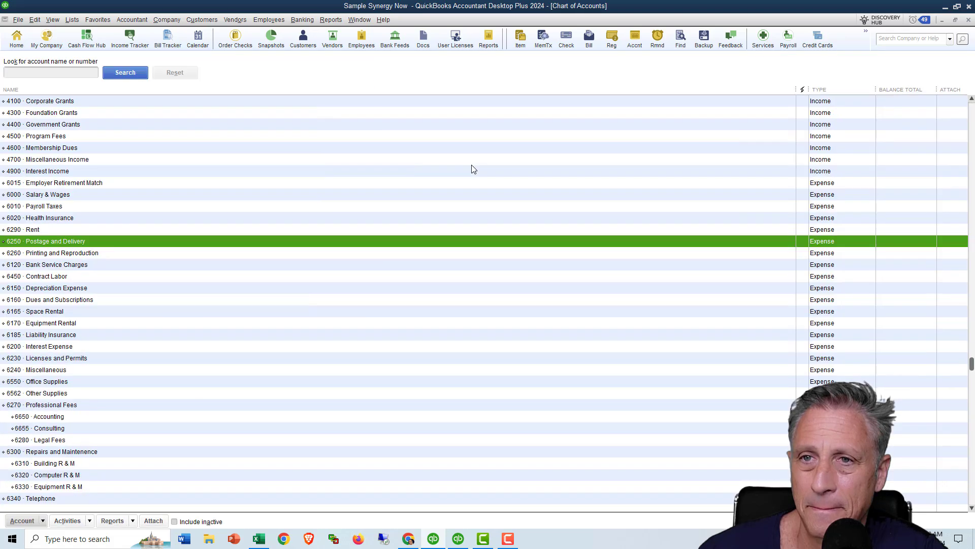
Step: Bring the open Profit & Loss report to the front and refresh it to review the expense accounts after the merge
left_click(358, 21)
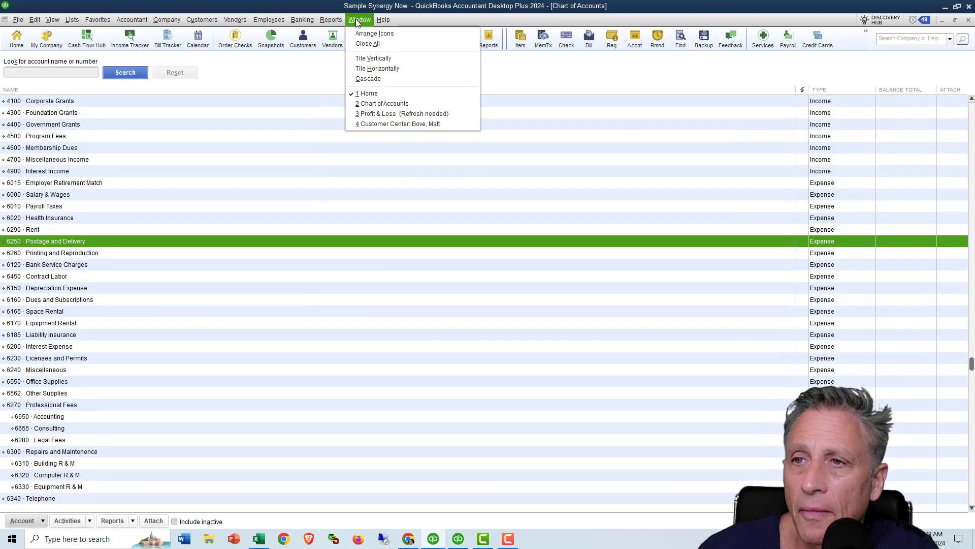
left_click(379, 114)
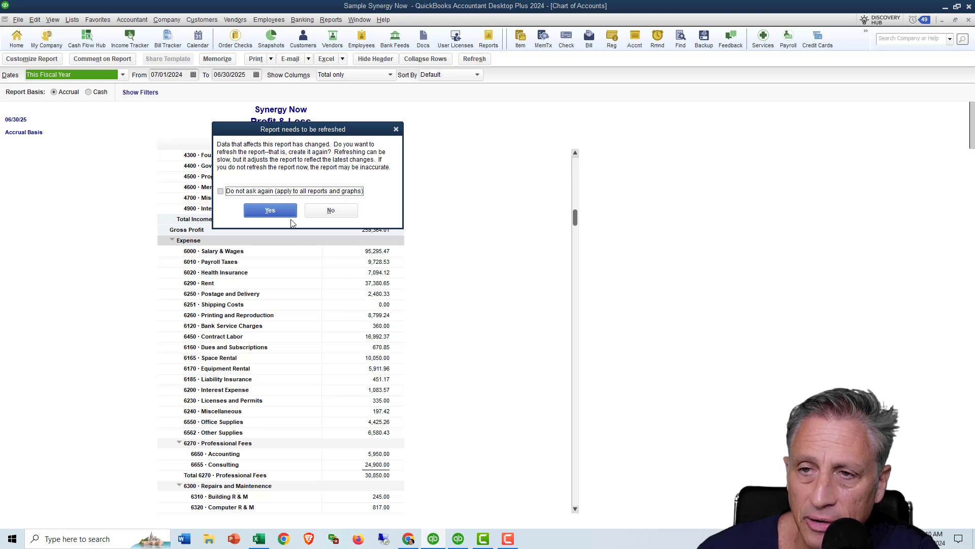
left_click(271, 210)
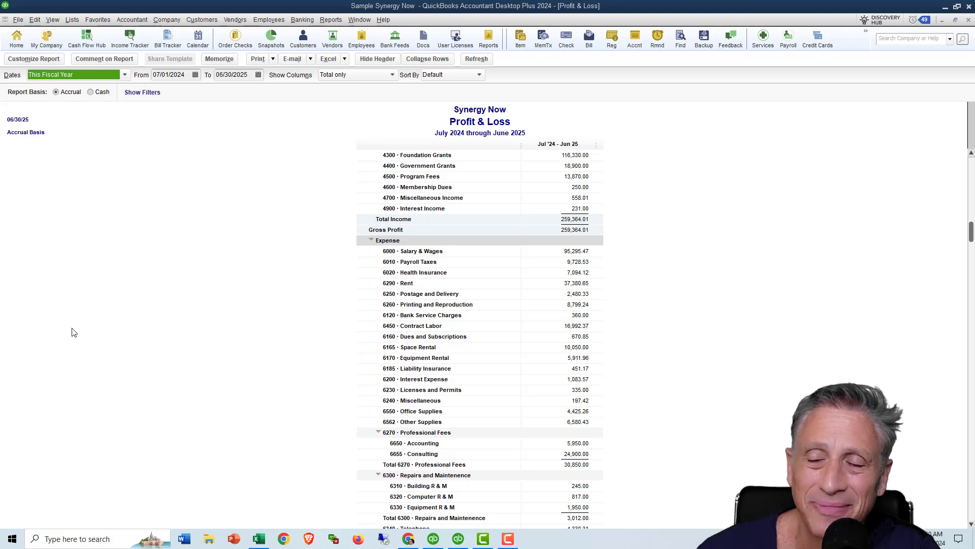
Step: Switch to Chrome and open the QuickBooks Made Easy site's Webinars page to view the scheduled webinars
key("alt+Tab")
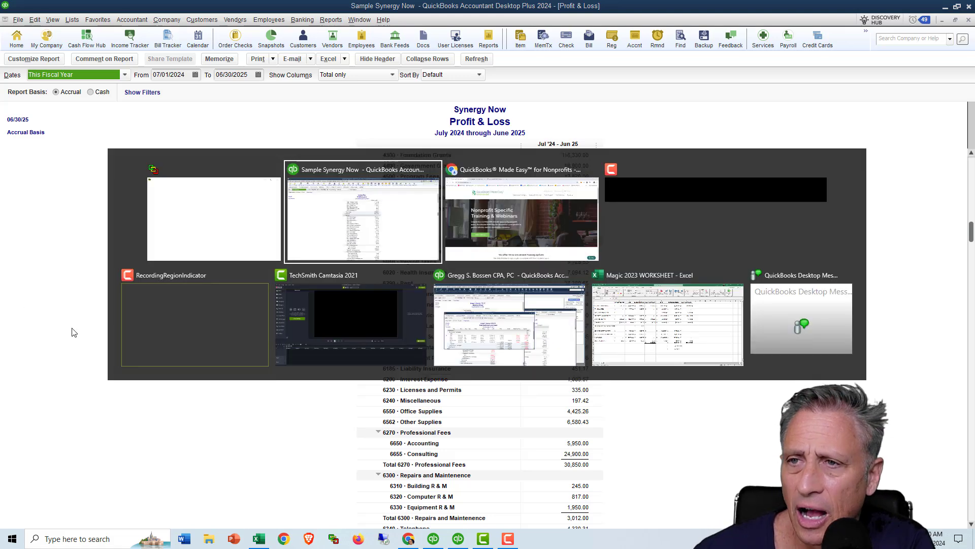
key("alt+Tab")
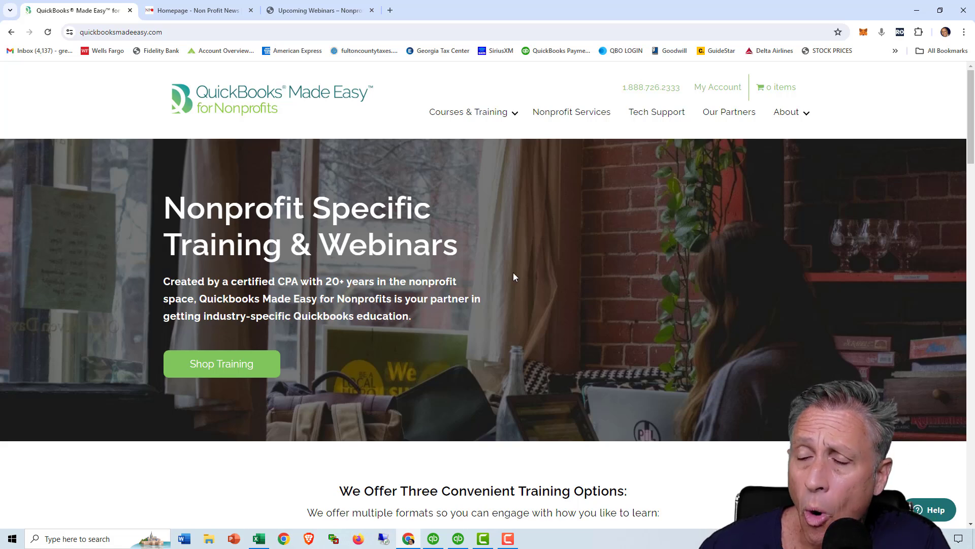
mouse_move(483, 126)
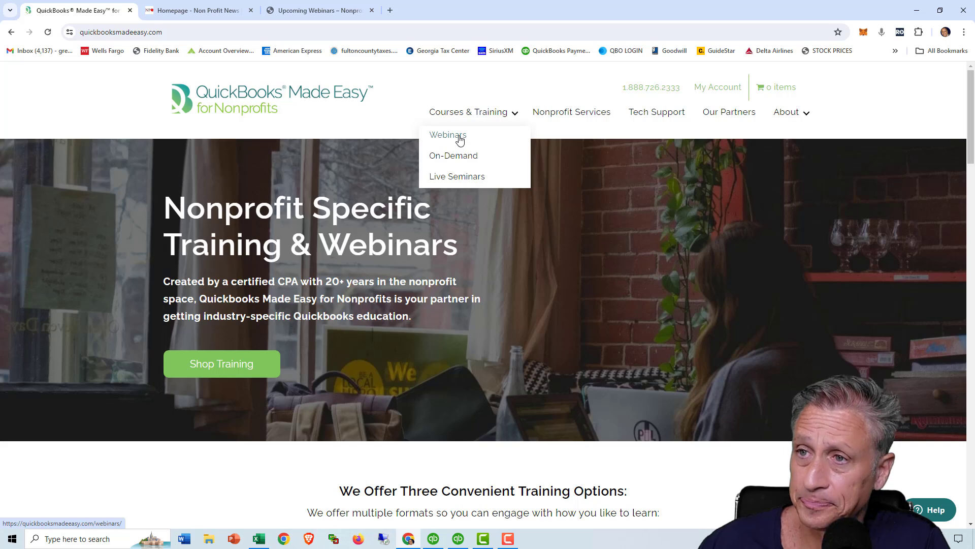
left_click(461, 141)
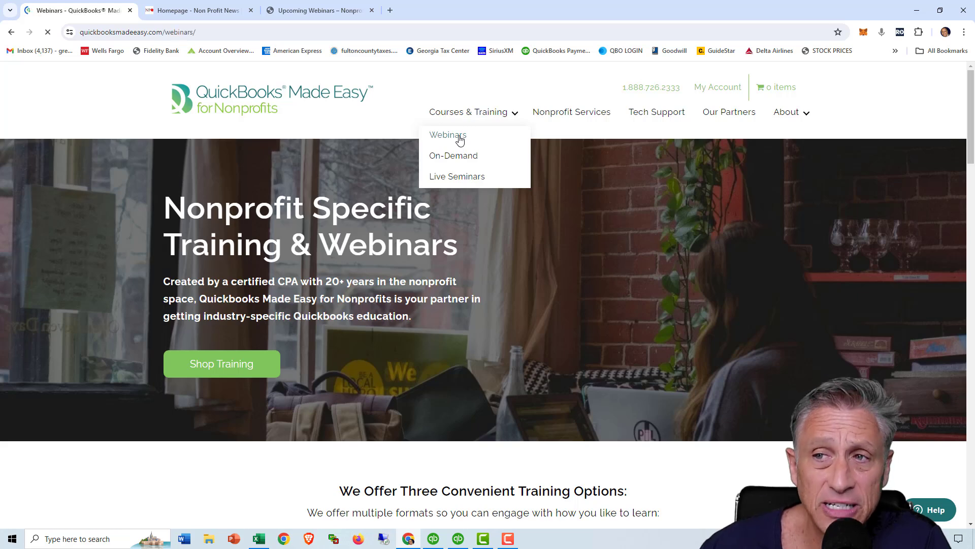
scroll(468, 168, "down", 3)
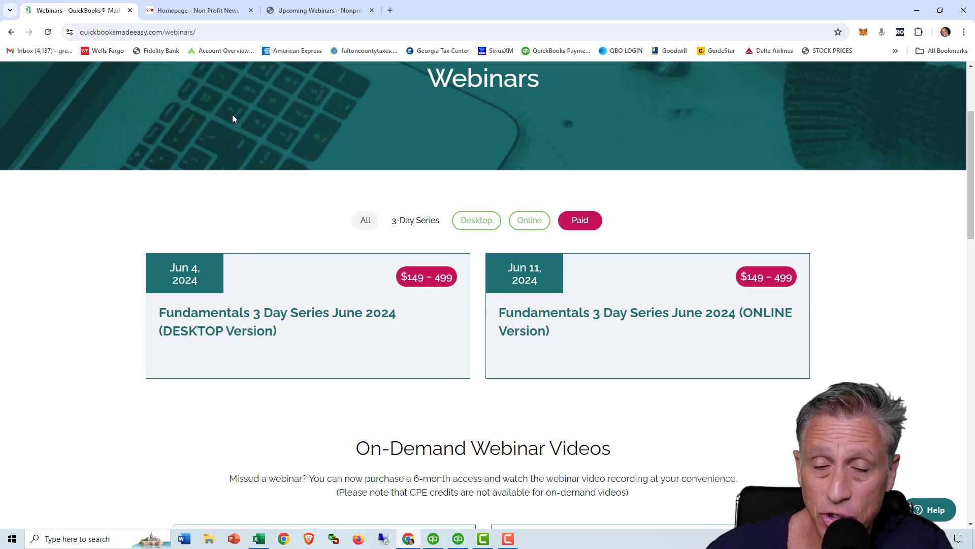
Step: Switch to the Nonprofit Quarterly homepage and open its Upcoming Webinars listing
left_click(188, 14)
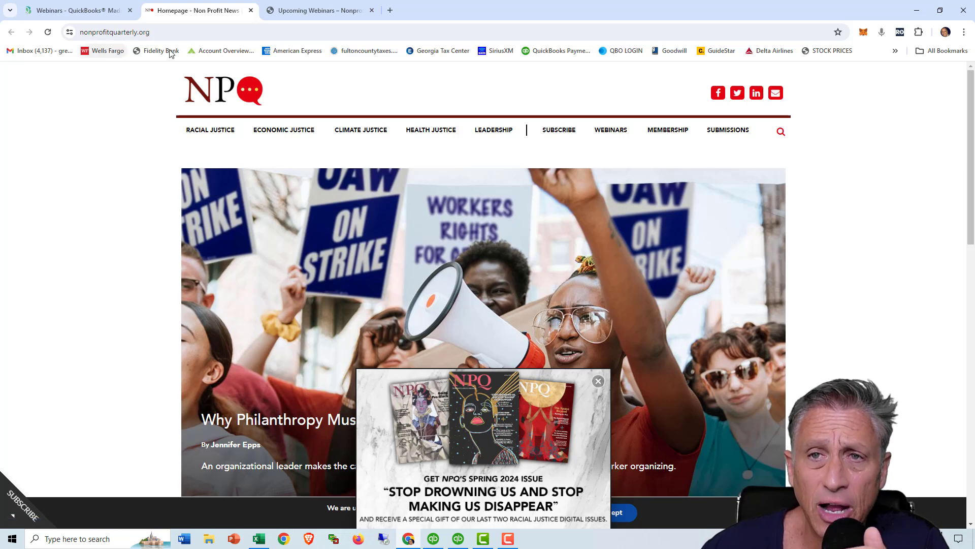
mouse_move(613, 134)
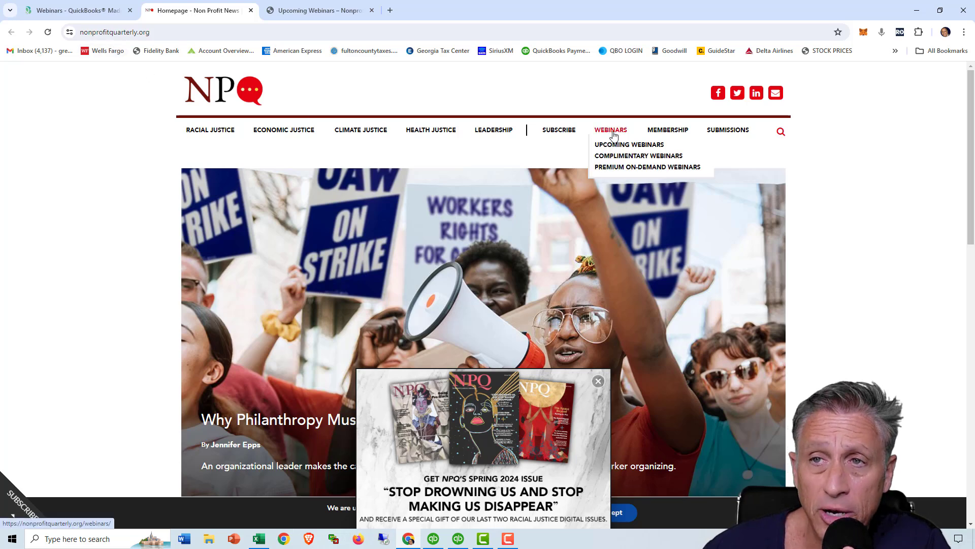
left_click(612, 145)
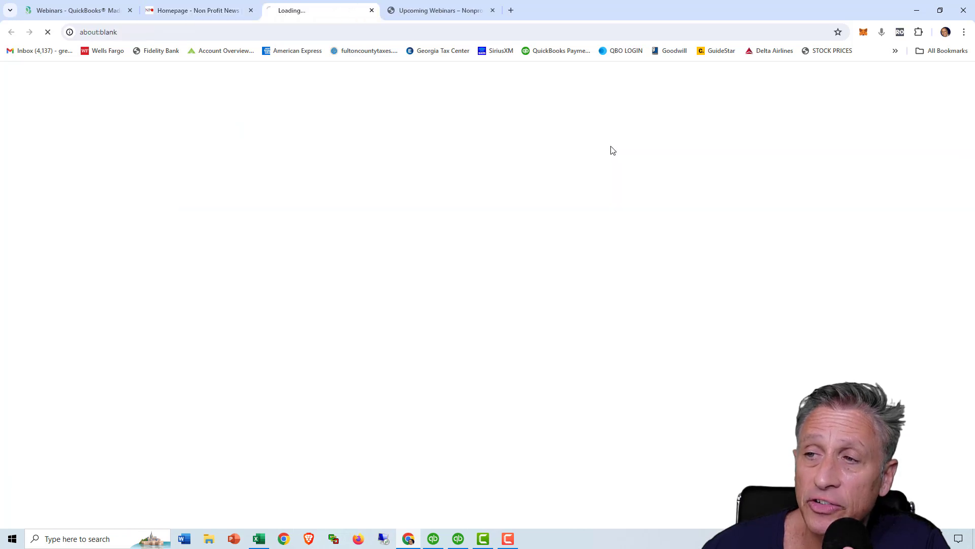
scroll(531, 264, "down", 2)
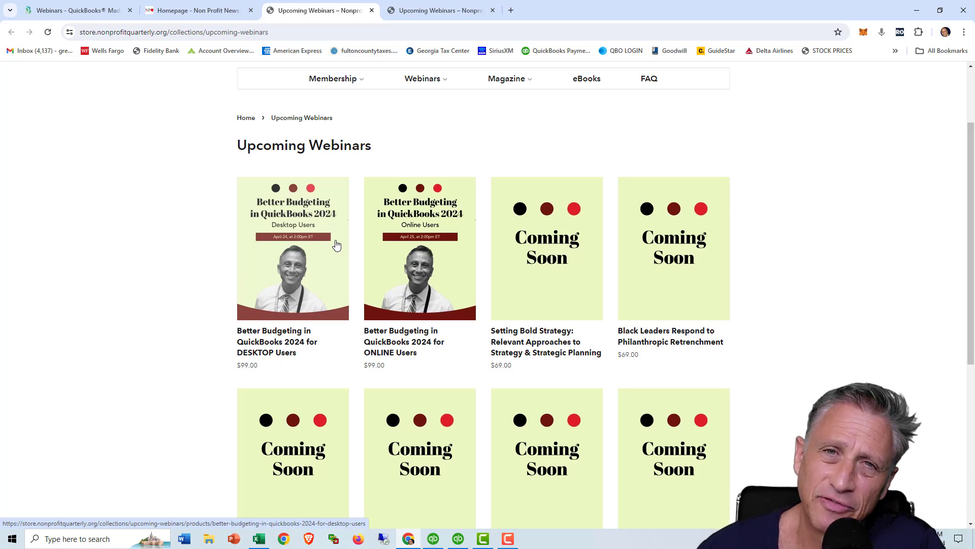
Step: View the Better Budgeting in QuickBooks 2024 for DESKTOP Users webinar, and return to the QuickBooks Made Easy Webinars page
left_click(294, 259)
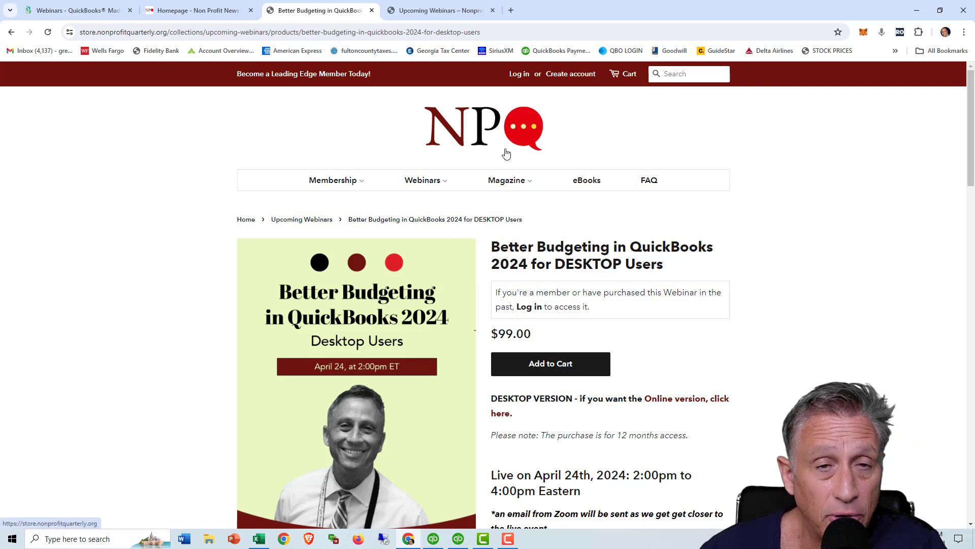
left_click(413, 11)
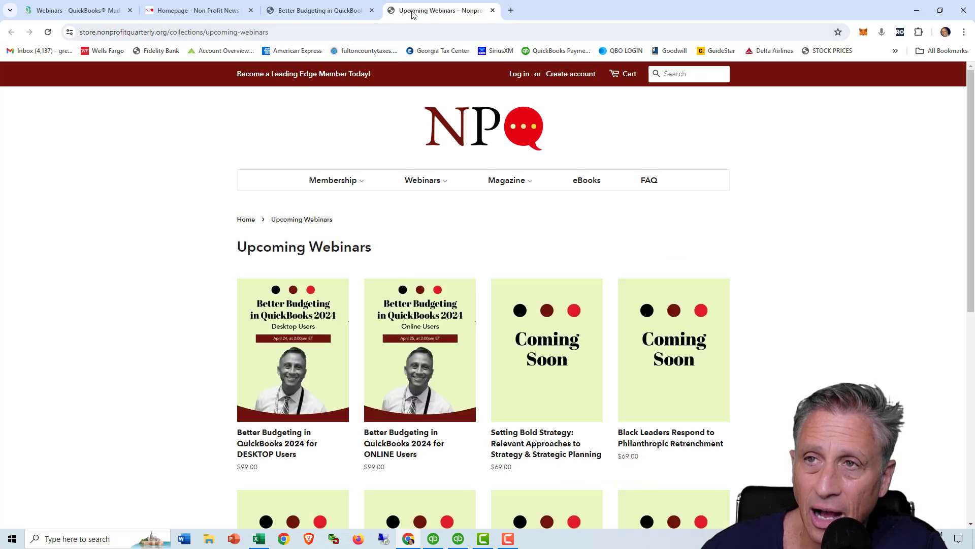
left_click(108, 10)
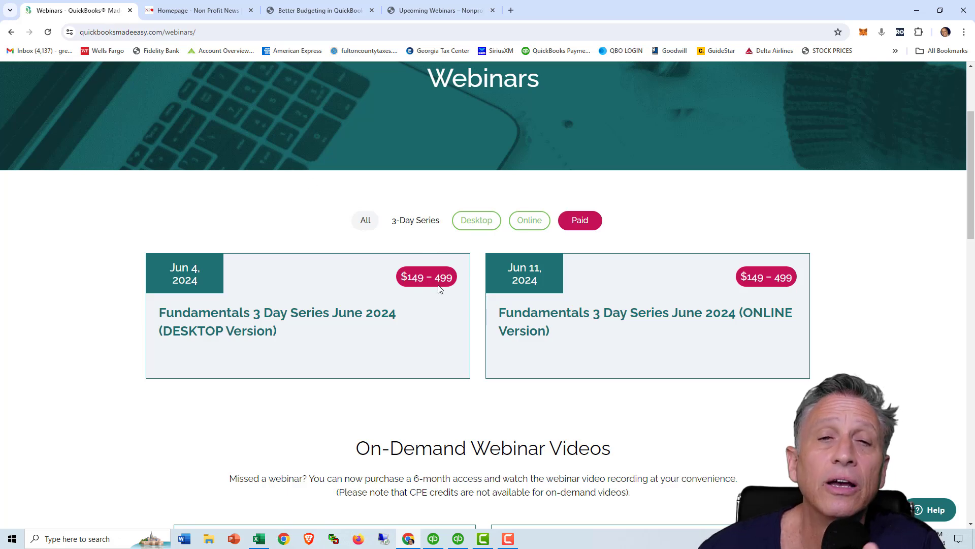